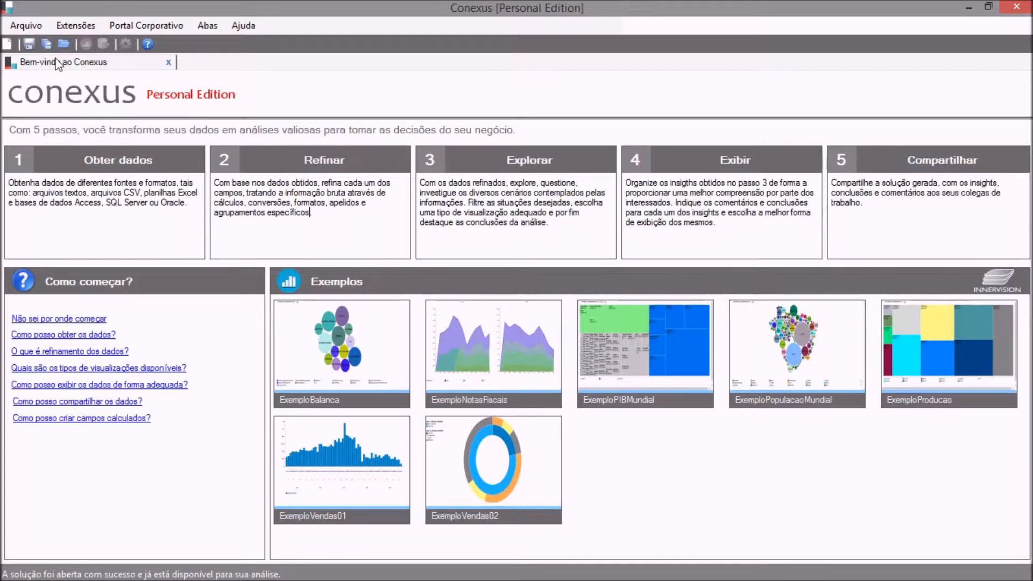
Step: Create a new analysis and set up a CSV/text import with data source name txt, reading sales-distribution.csv
left_click(7, 44)
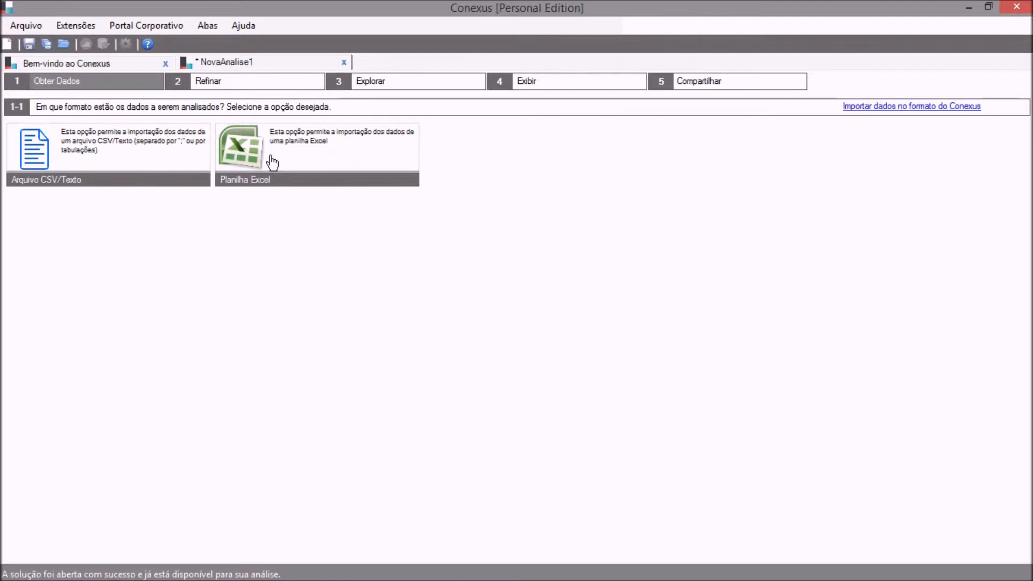
left_click(149, 149)
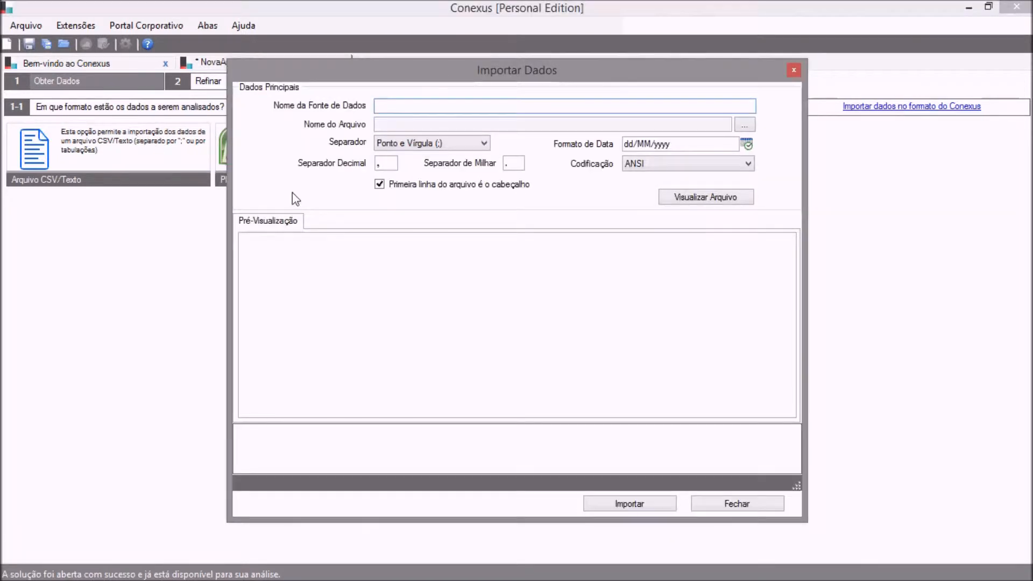
type("txt")
left_click(745, 127)
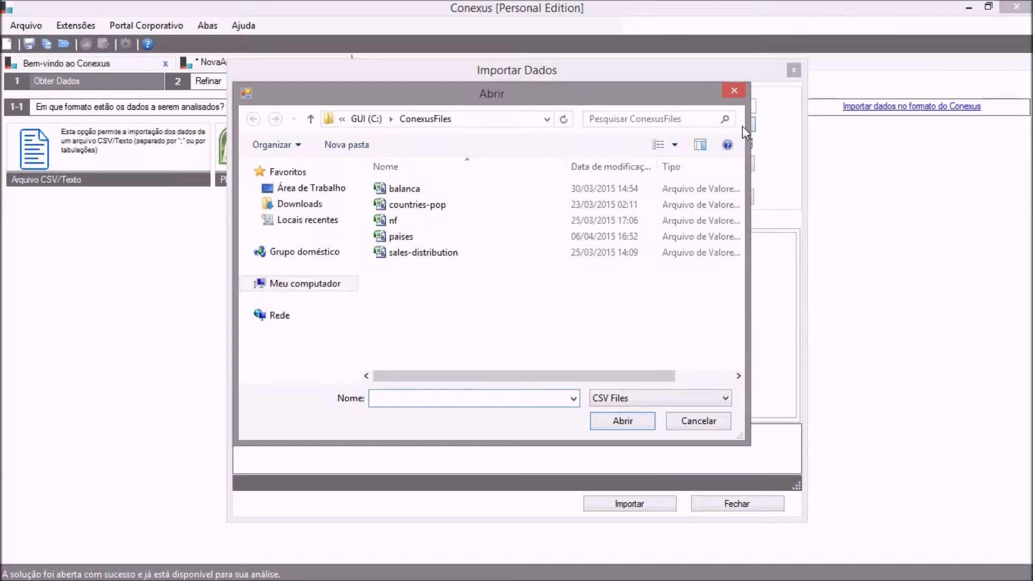
left_click(446, 258)
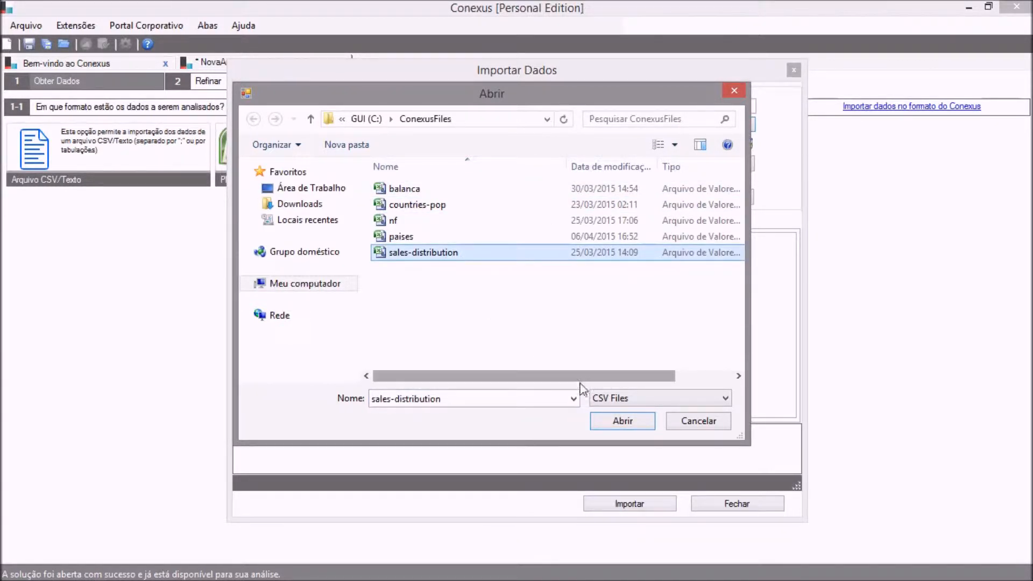
left_click(608, 422)
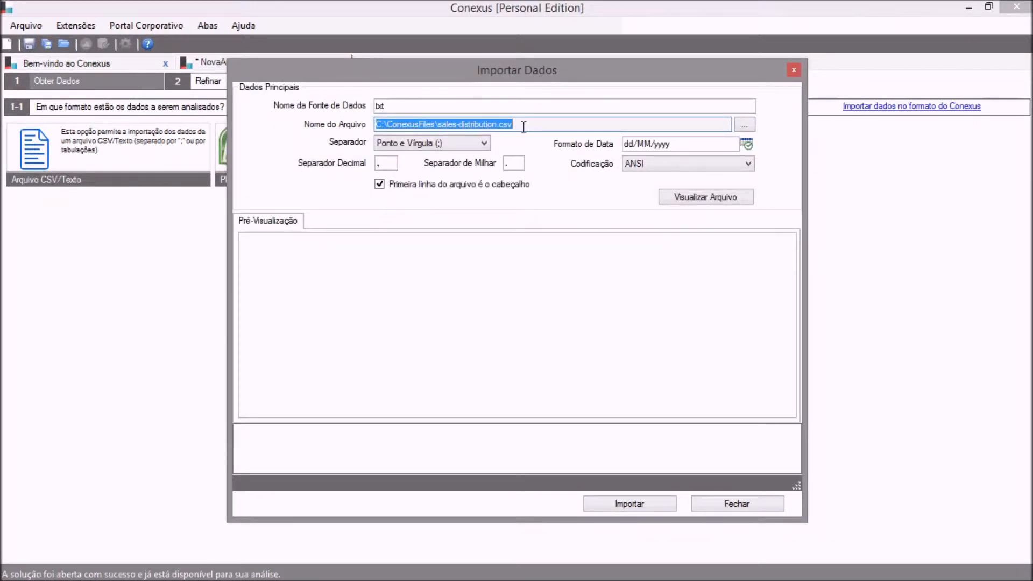
Step: Check the available separators and compose the date format yy-MM-dd in the date formatting assistant
left_click(484, 144)
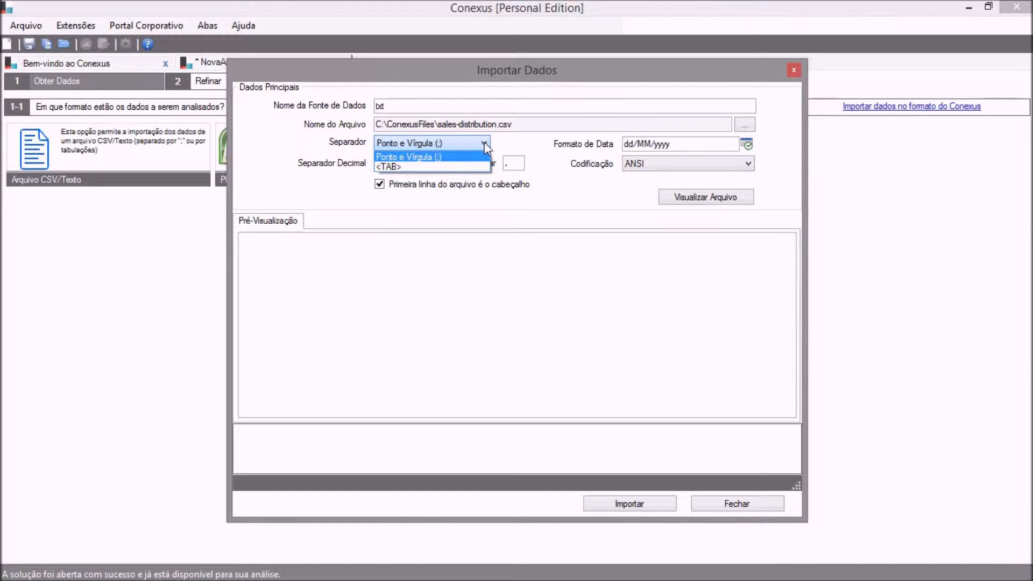
left_click(484, 143)
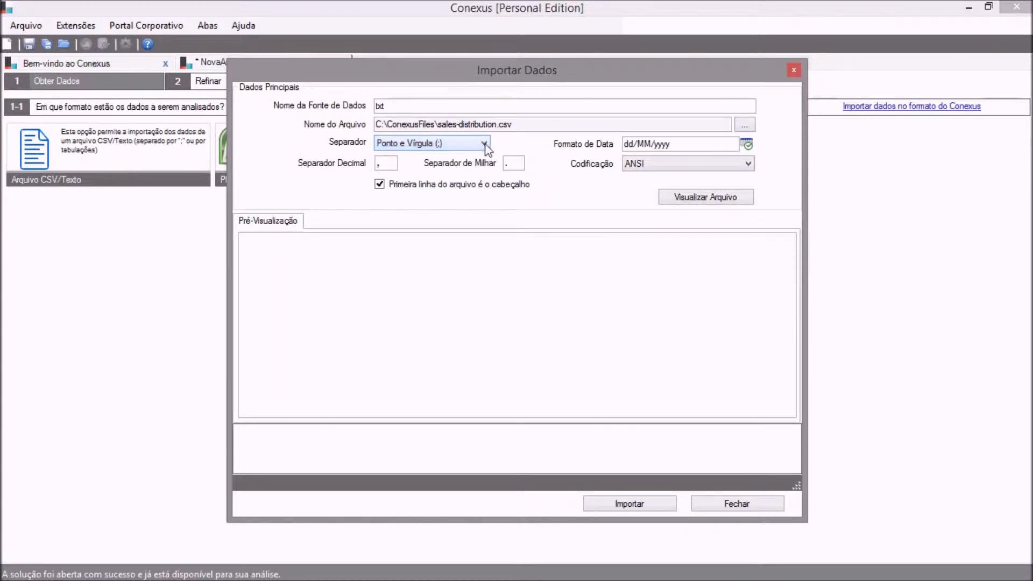
left_click(696, 142)
left_click(748, 145)
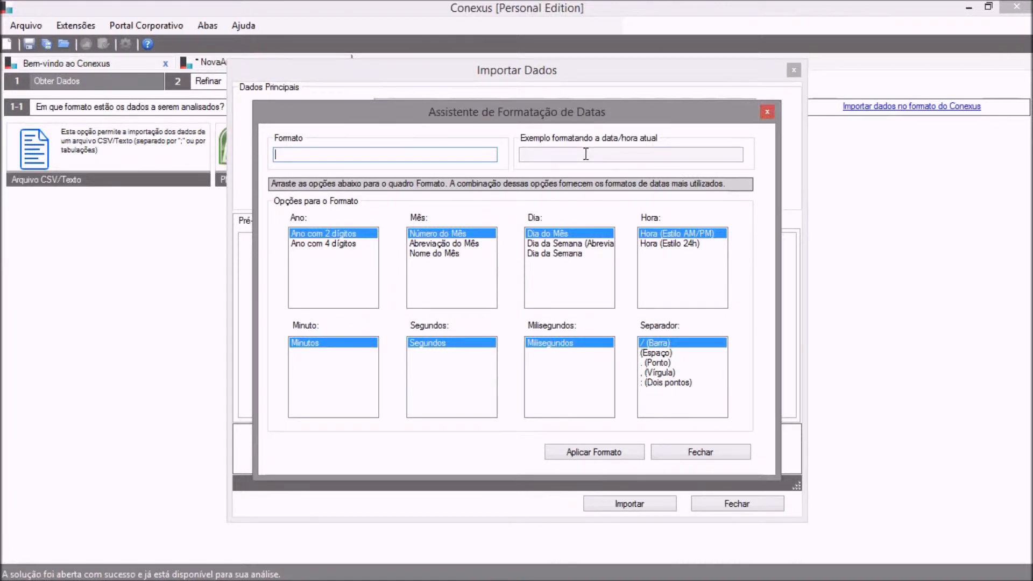
left_click_drag(310, 239, 314, 157)
type("-")
left_click_drag(431, 241, 377, 156)
type("-")
left_click_drag(544, 231, 408, 153)
double_click(554, 156)
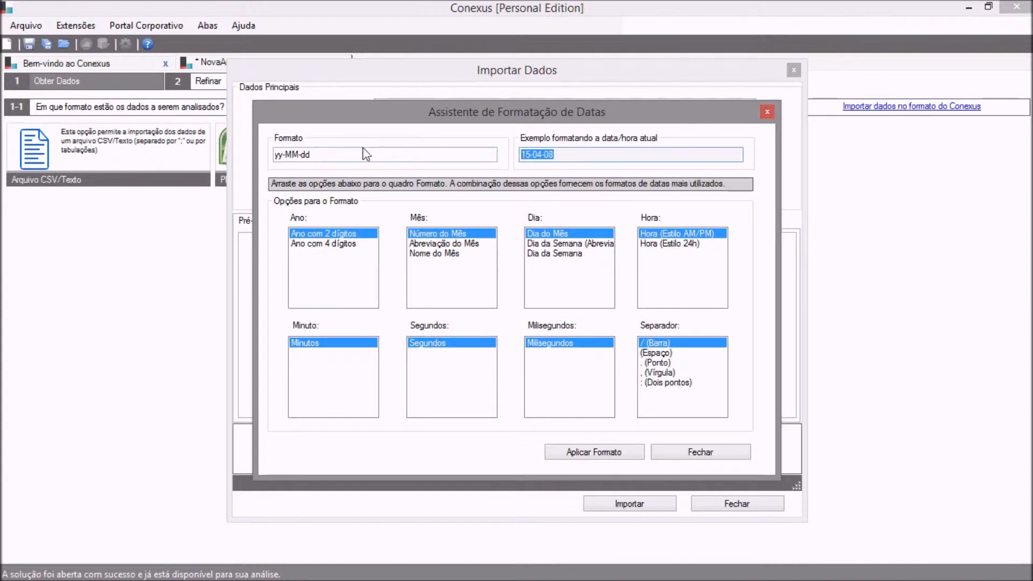
Step: Try lengthening the year part of the custom date format to yyy, and leave the assistant without applying it
left_click(281, 154)
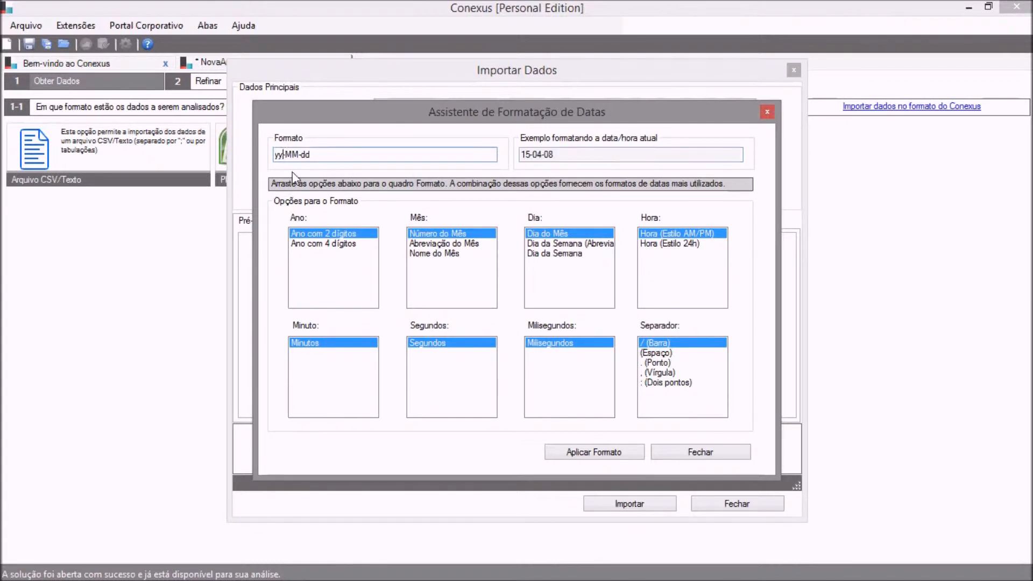
type("y")
key("End")
type("y")
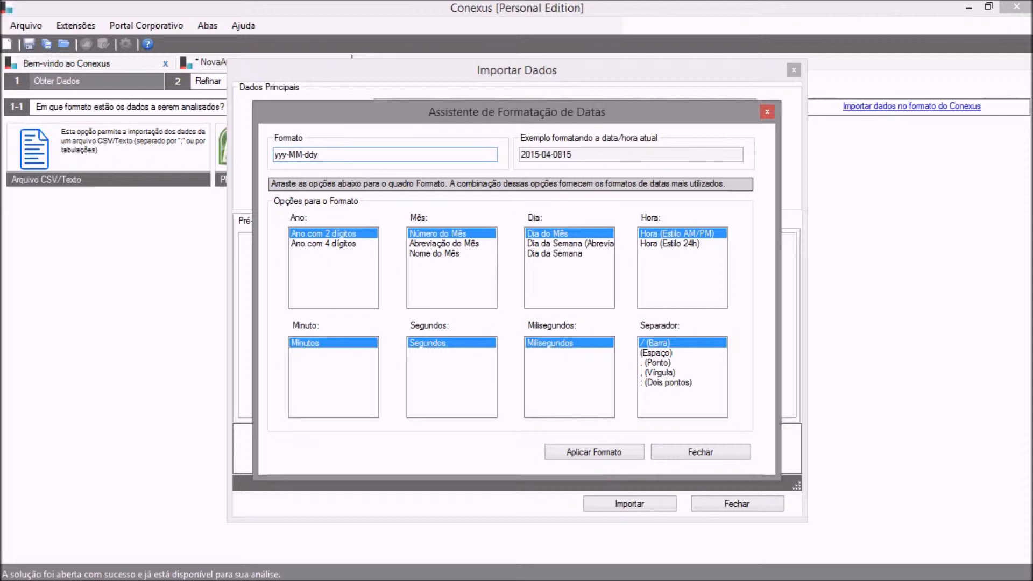
key("BackSpace")
key("BackSpace")
type("d")
type("y")
left_click(767, 113)
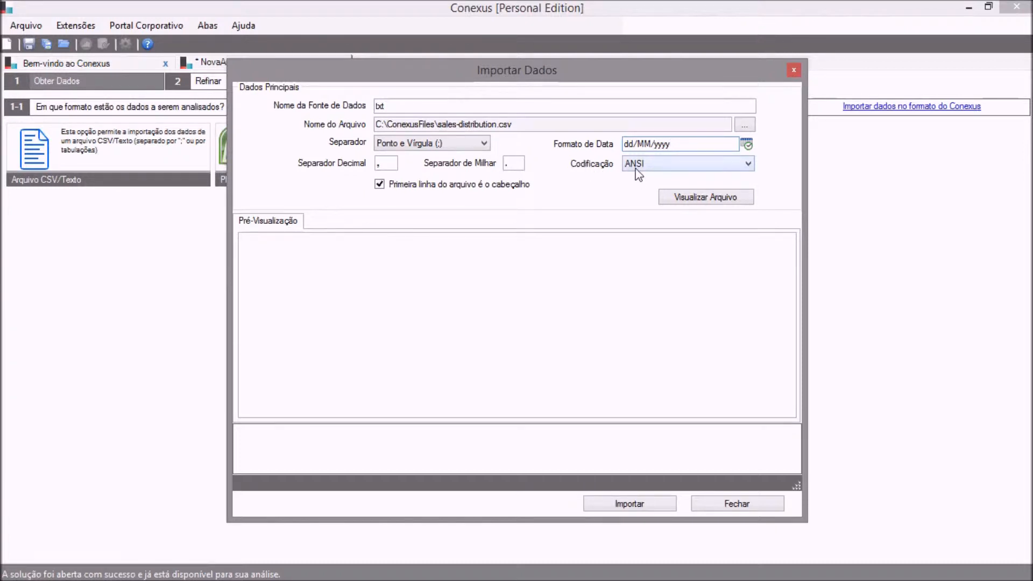
Step: Preview all columns of the sales file with ANSI encoding and the first line as header, and import the data
left_click(749, 165)
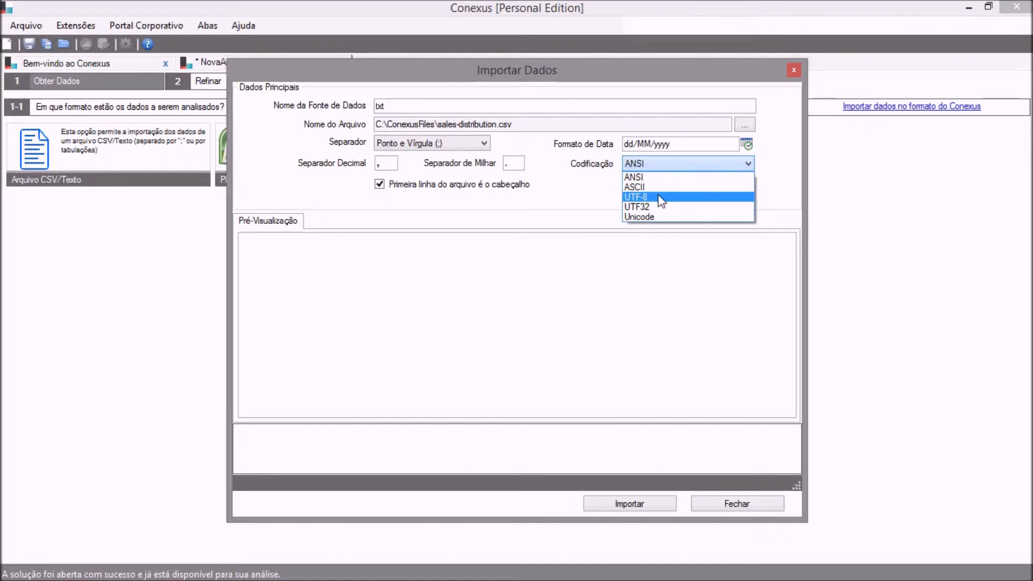
left_click(666, 160)
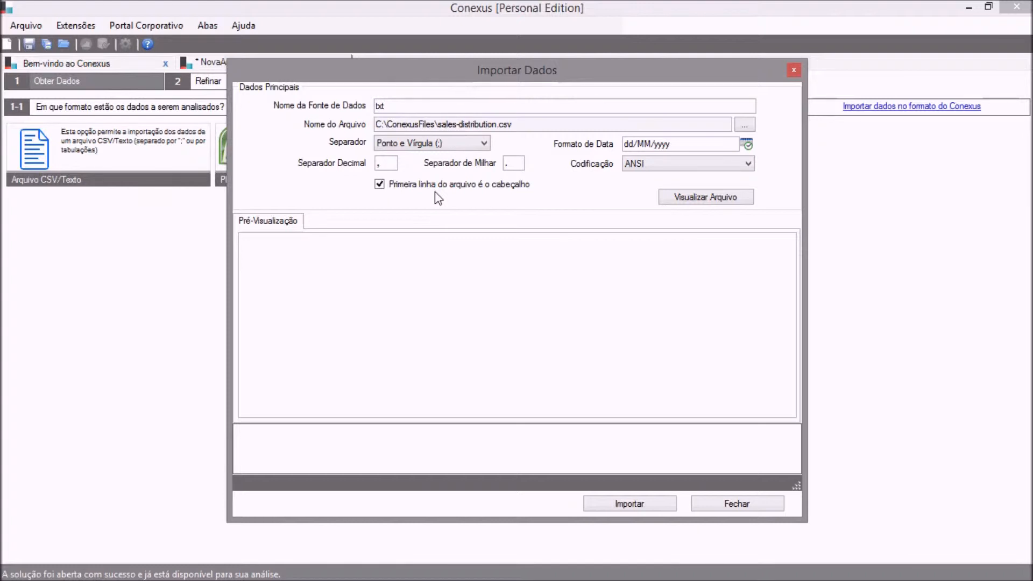
left_click(670, 203)
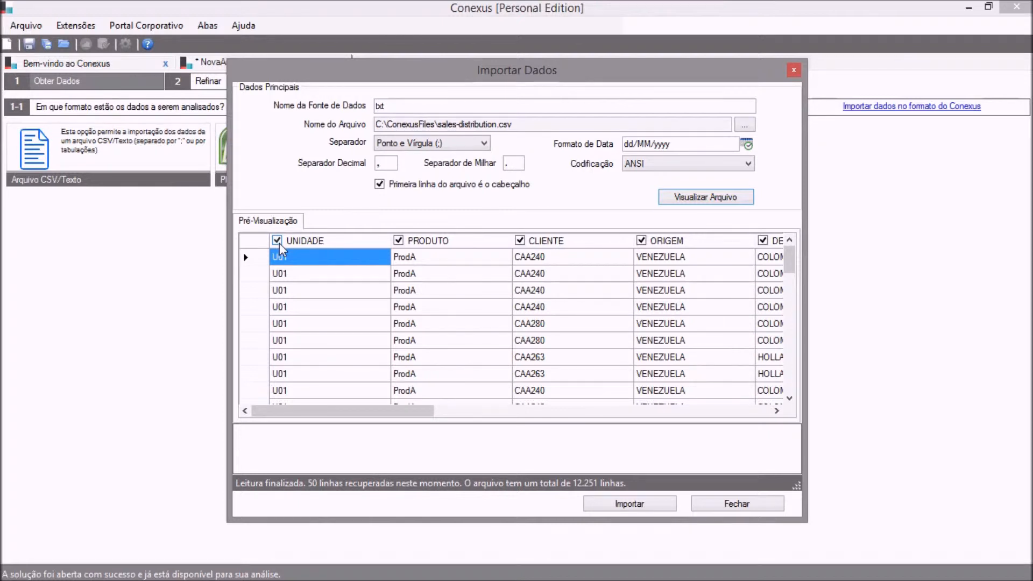
left_click(451, 411)
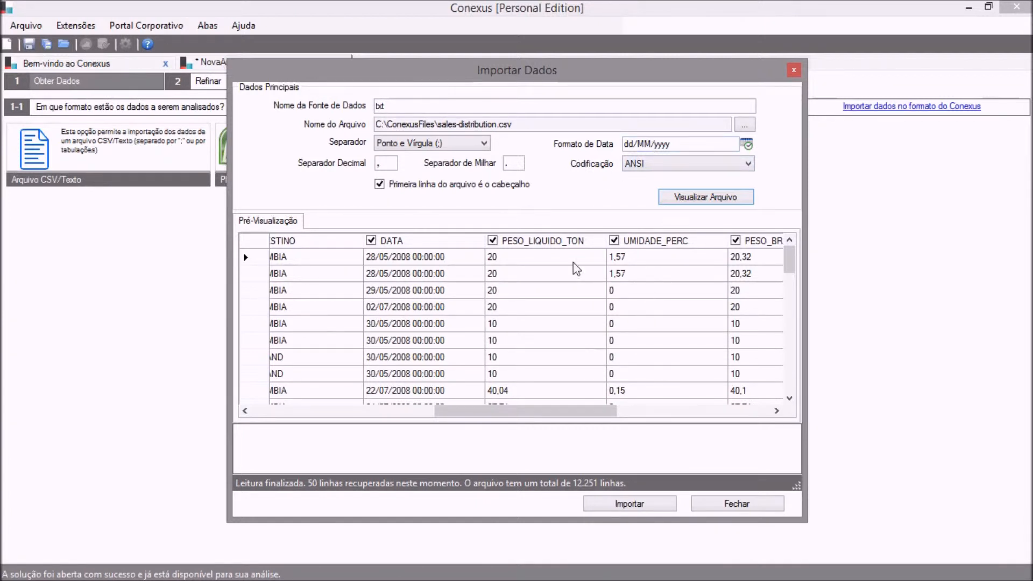
left_click(676, 412)
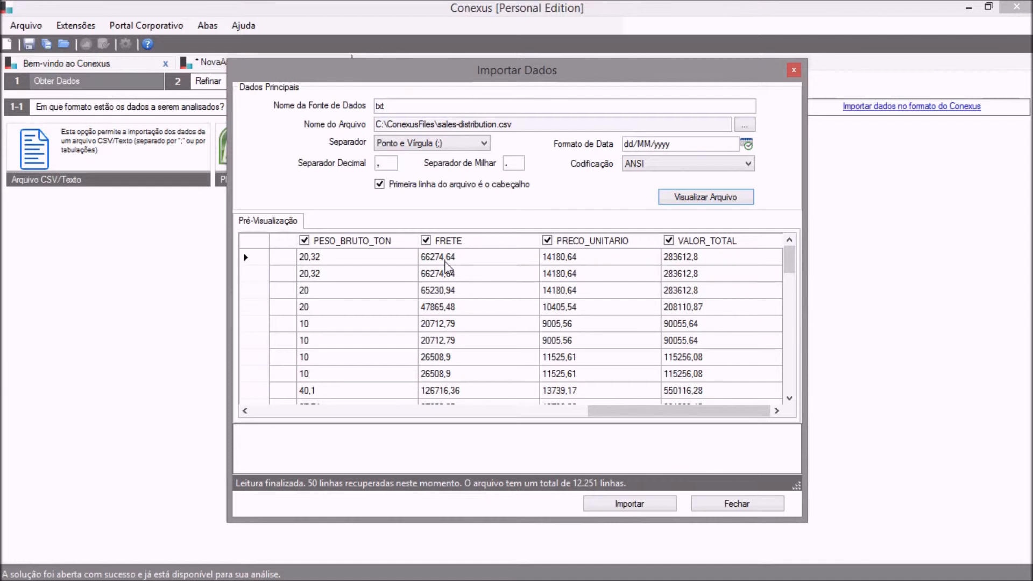
left_click(379, 180)
left_click(380, 183)
left_click(293, 413)
left_click(293, 413)
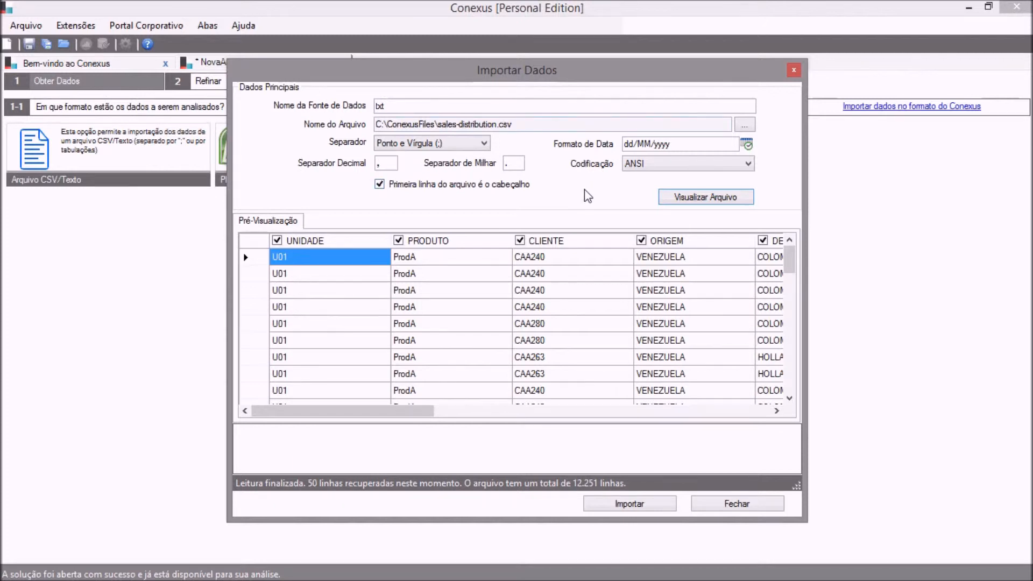
left_click(619, 501)
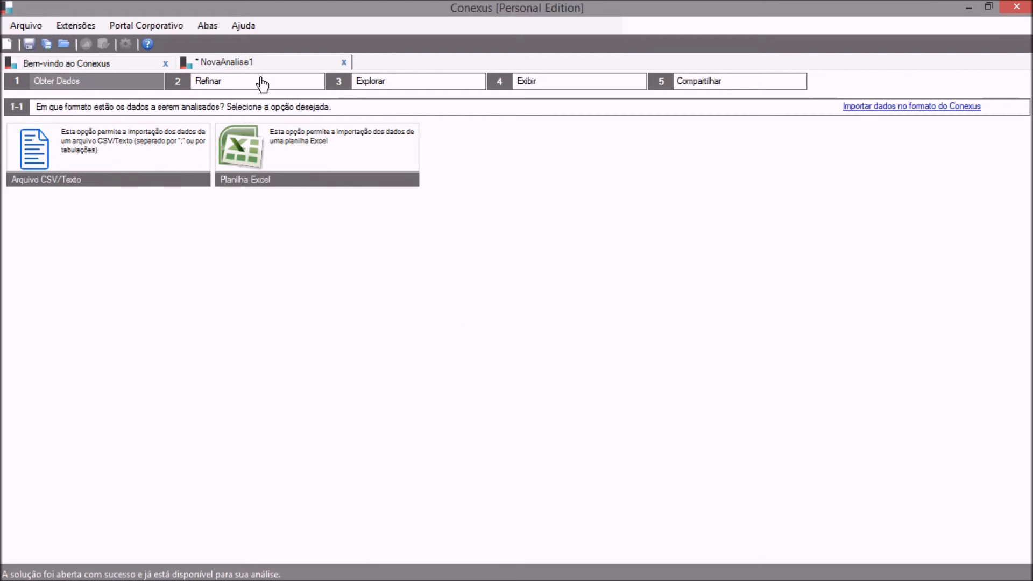
Step: Examine the refinement settings of the imported UNIDADE and DATA dimensions
left_click(267, 86)
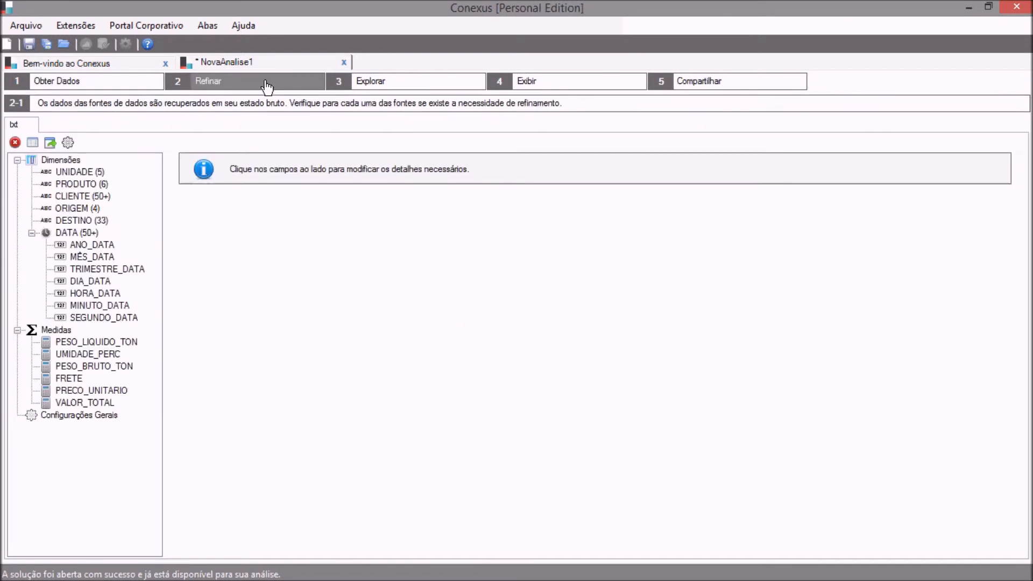
left_click(72, 173)
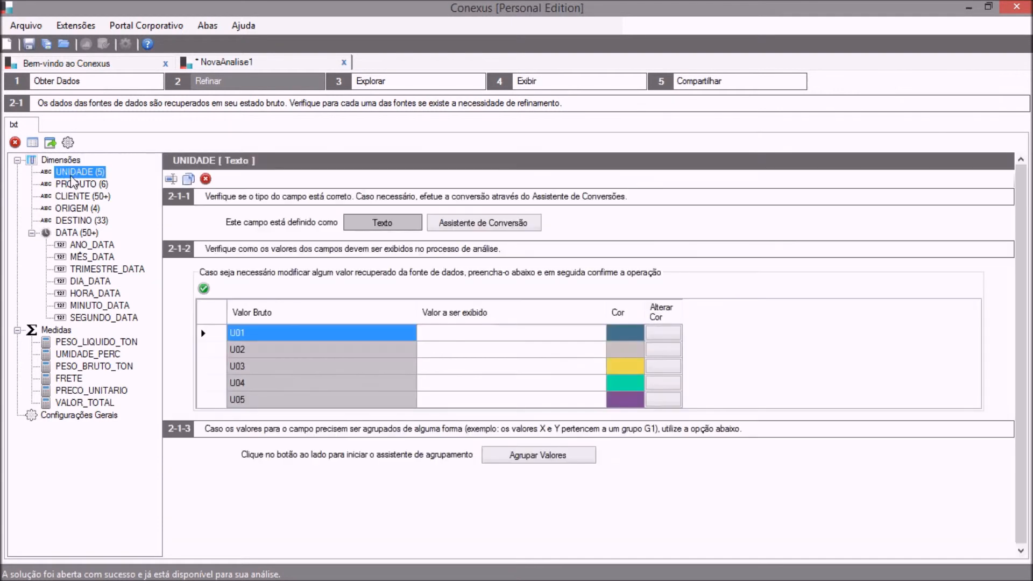
left_click(89, 233)
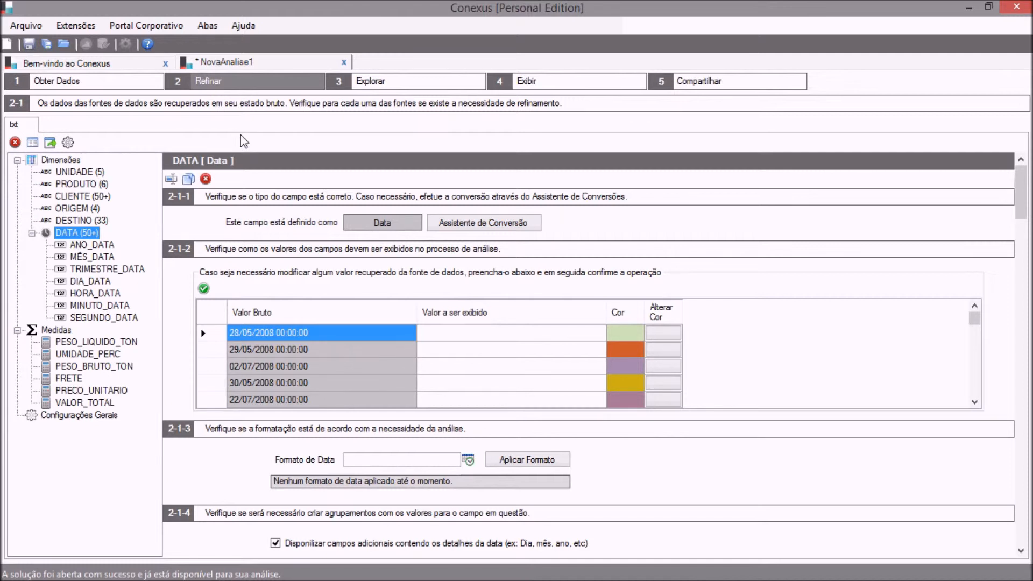
Step: Set up an Excel spreadsheet import with data source name excel, reading pibMundial.xlsx
left_click(147, 85)
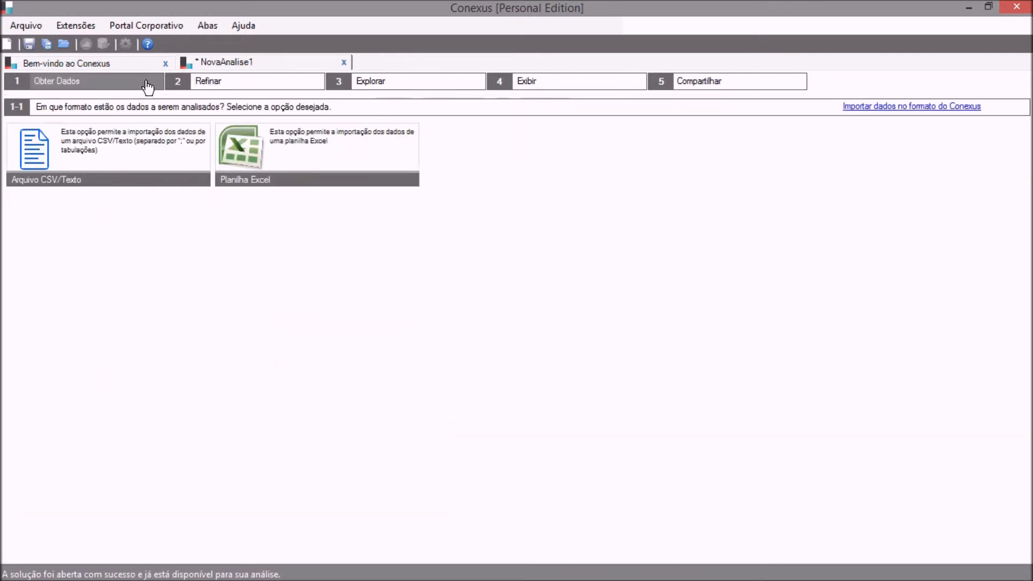
left_click(289, 138)
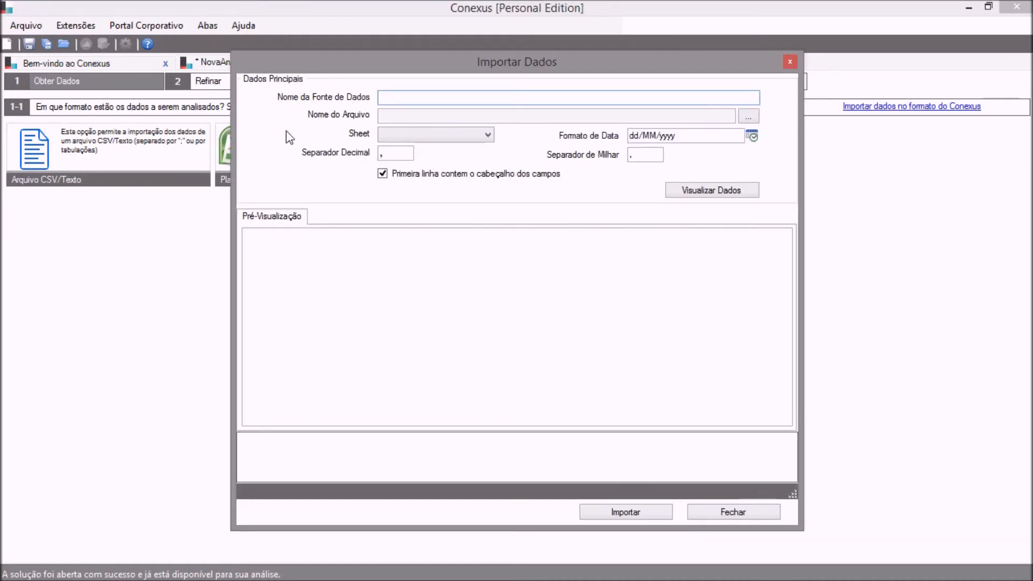
type("excel")
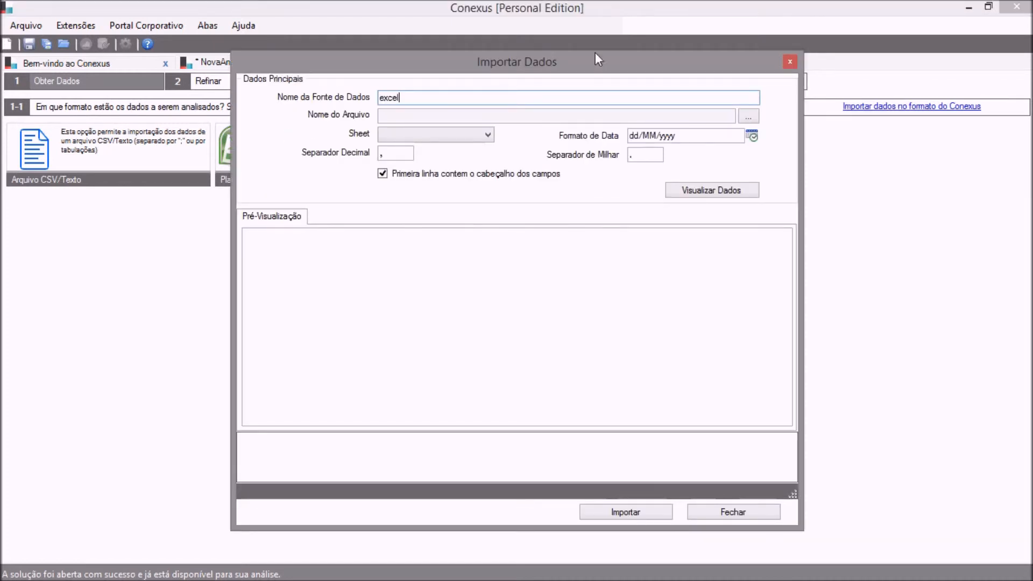
left_click(747, 118)
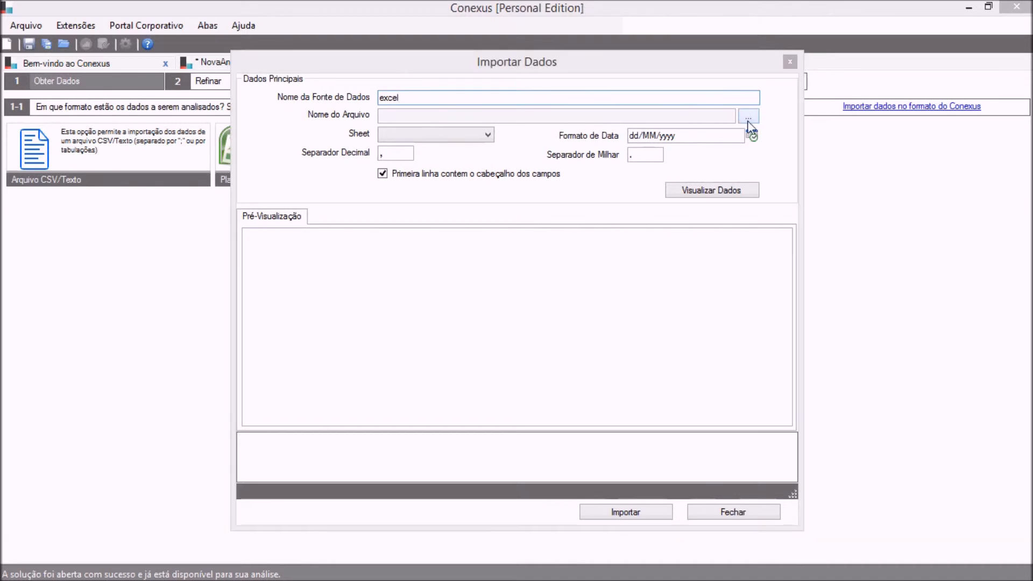
left_click(480, 196)
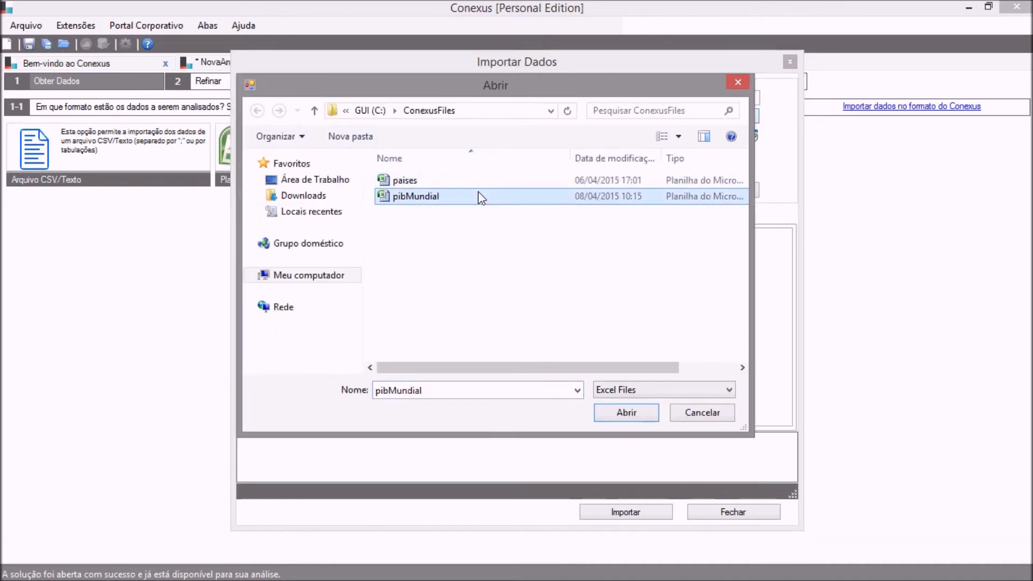
left_click(605, 412)
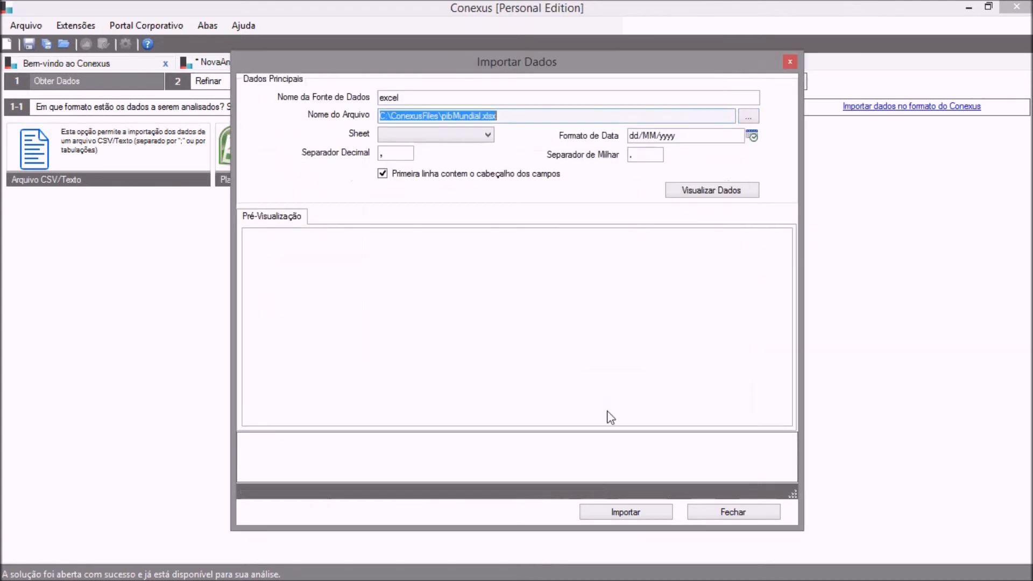
Step: Choose the data sheet of the workbook, preview its rows and import it
left_click(487, 134)
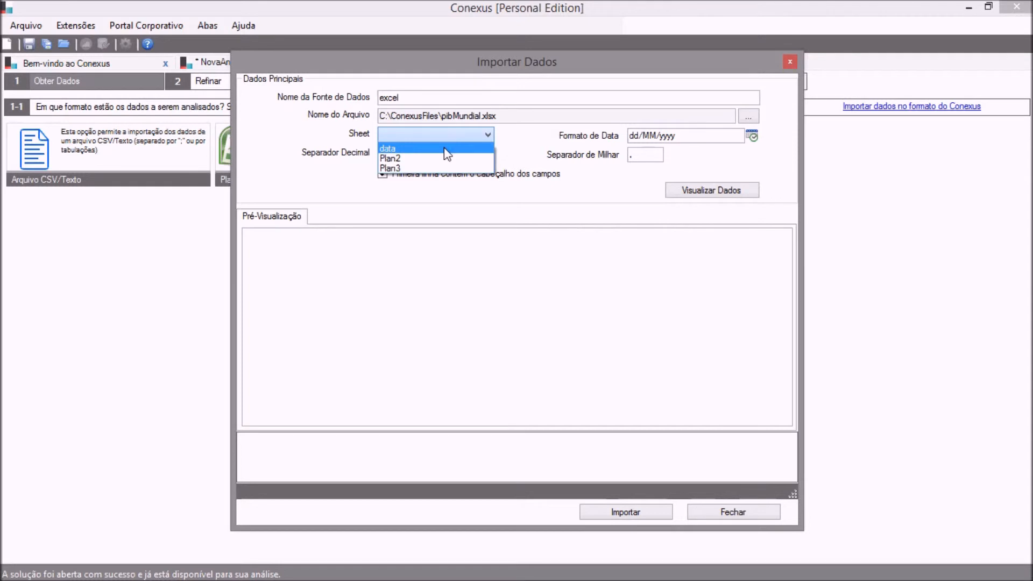
left_click(444, 149)
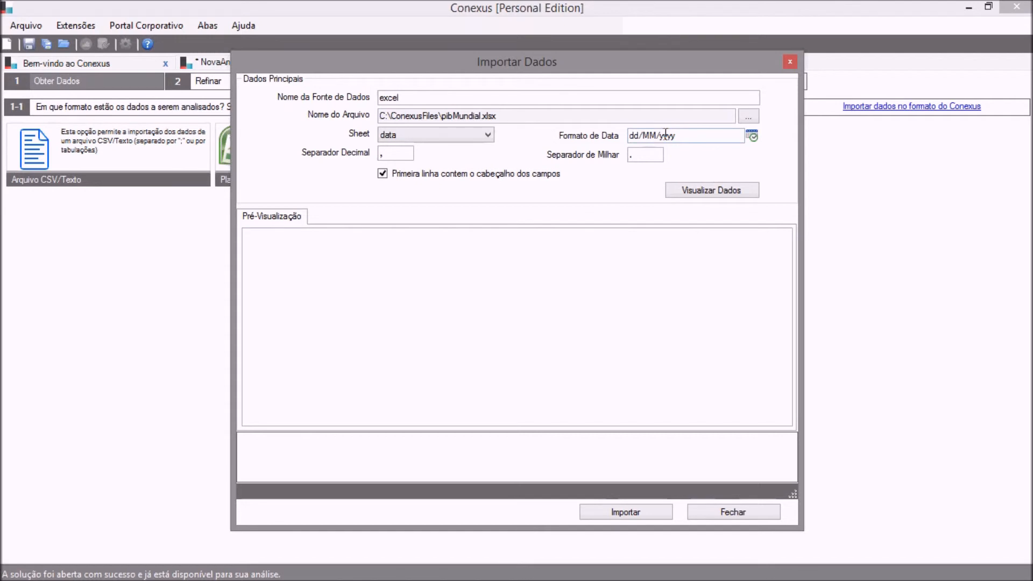
left_click(626, 137)
left_click(692, 196)
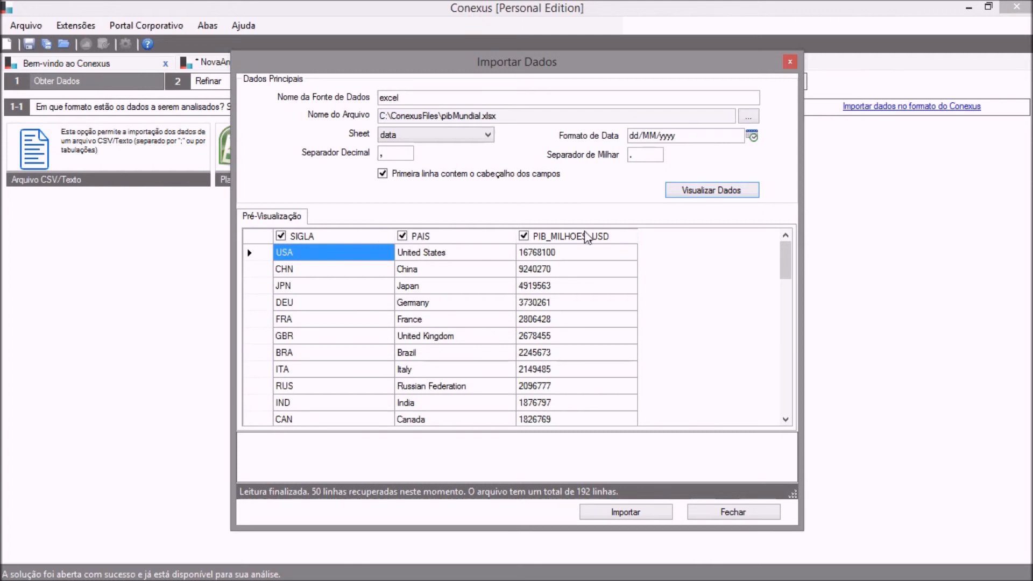
left_click(612, 512)
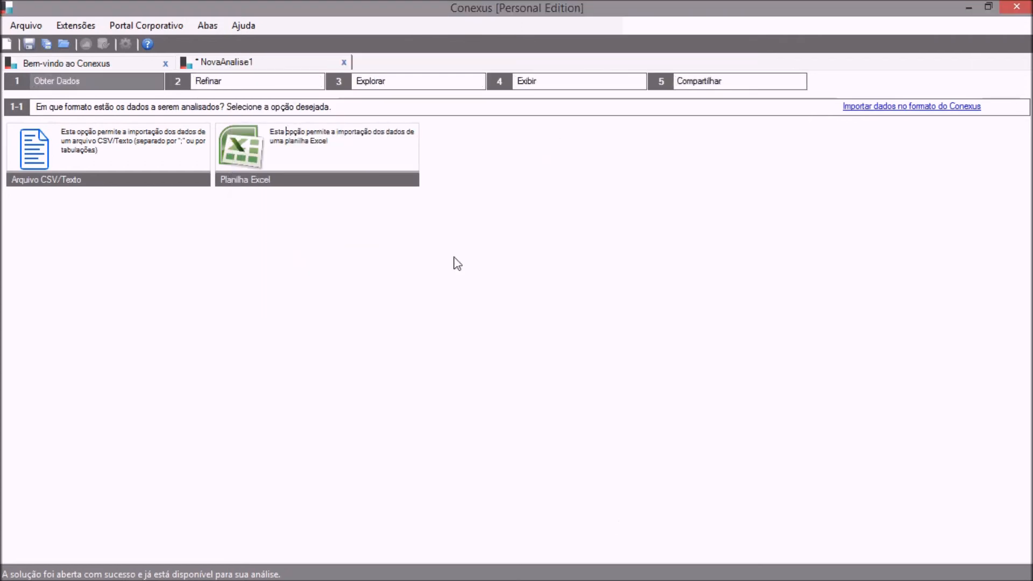
Step: Review the fields of the excel and txt data sources in the Refinar stage
left_click(279, 87)
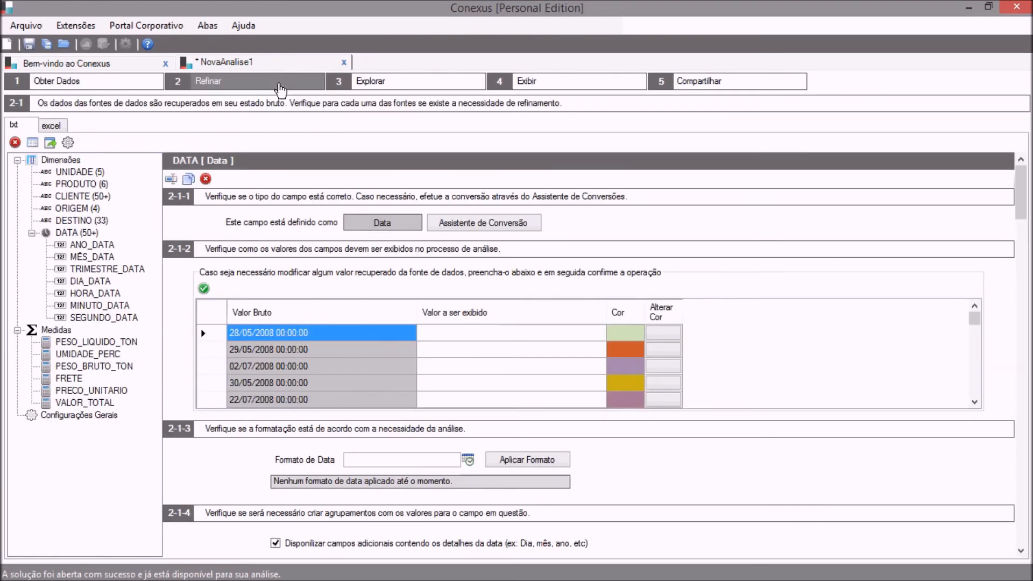
left_click(47, 127)
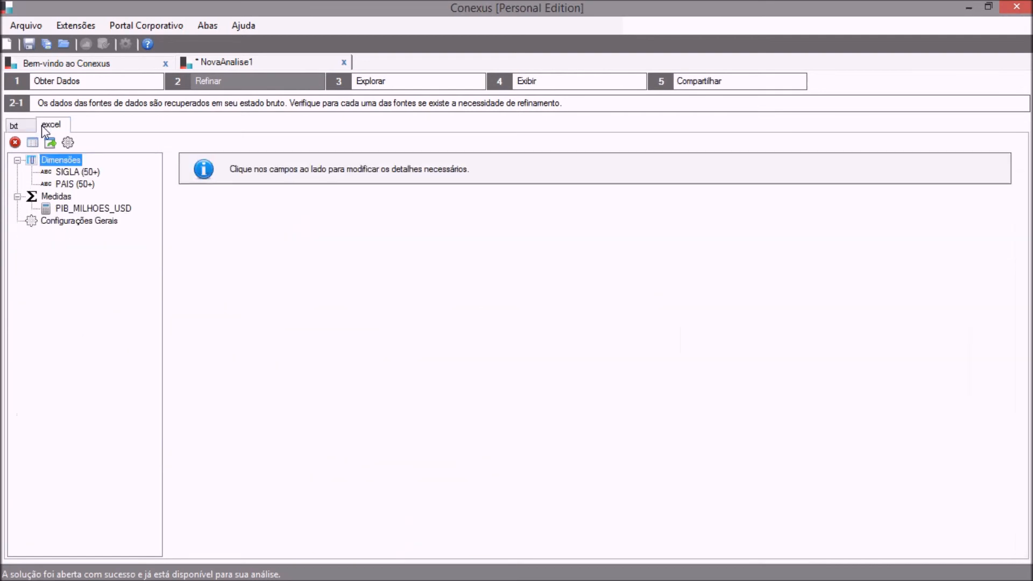
left_click(15, 126)
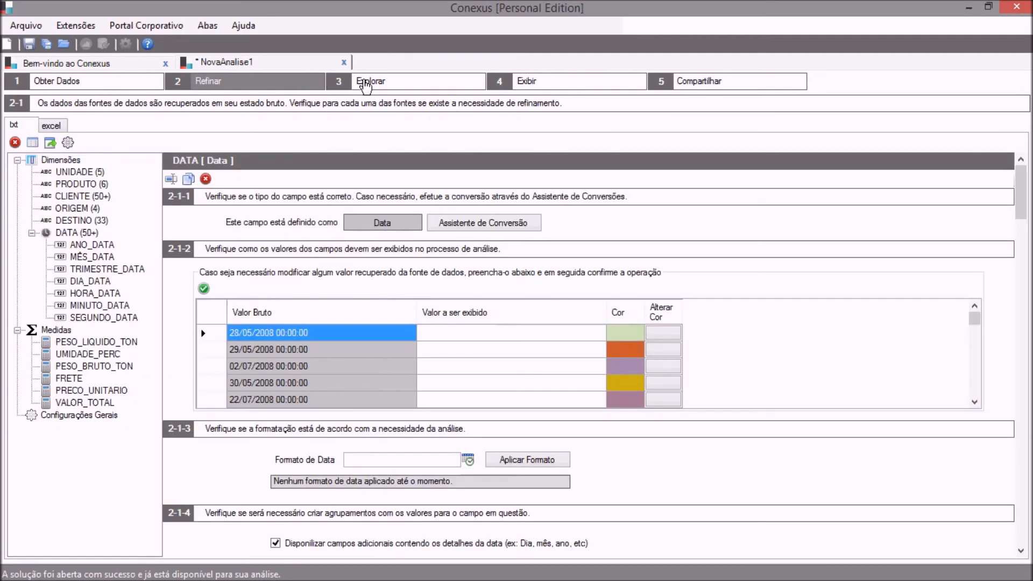
Step: In the Explorar stage, chart the excel data source with PAIS as the dimension and PIB_MILHOES_USD as the measure
left_click(367, 84)
left_click(257, 123)
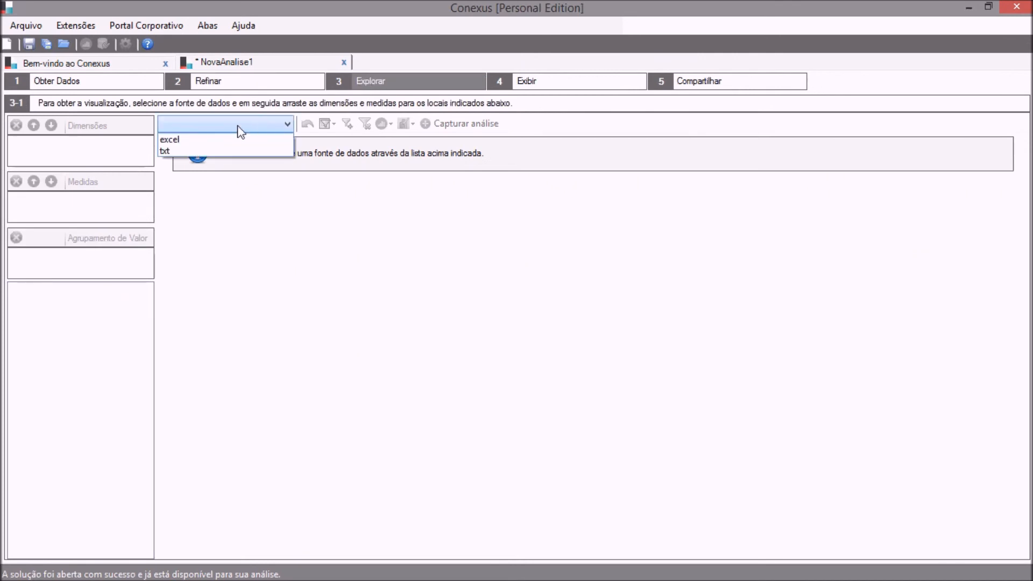
left_click(231, 141)
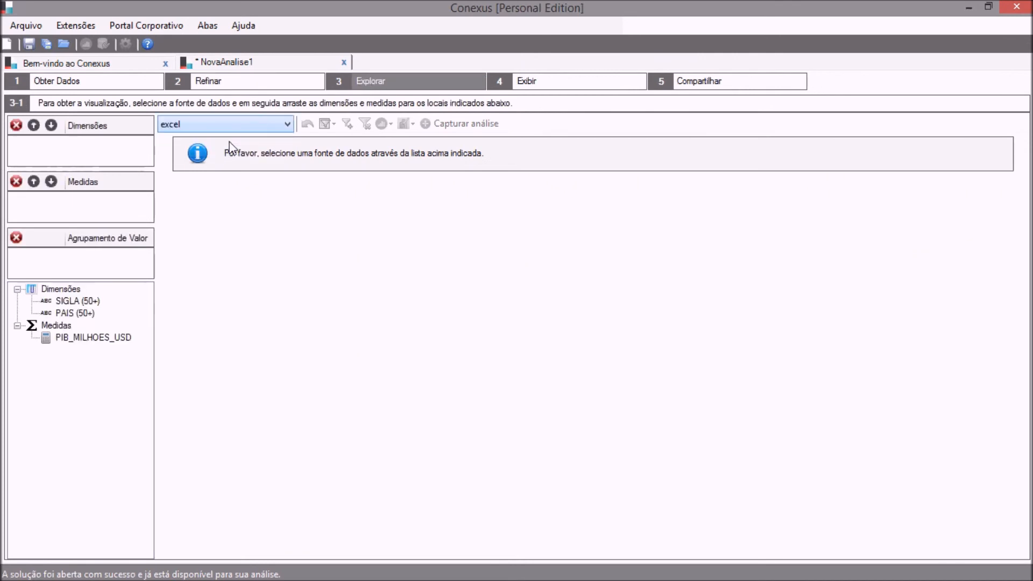
left_click(77, 315)
left_click_drag(77, 319, 85, 150)
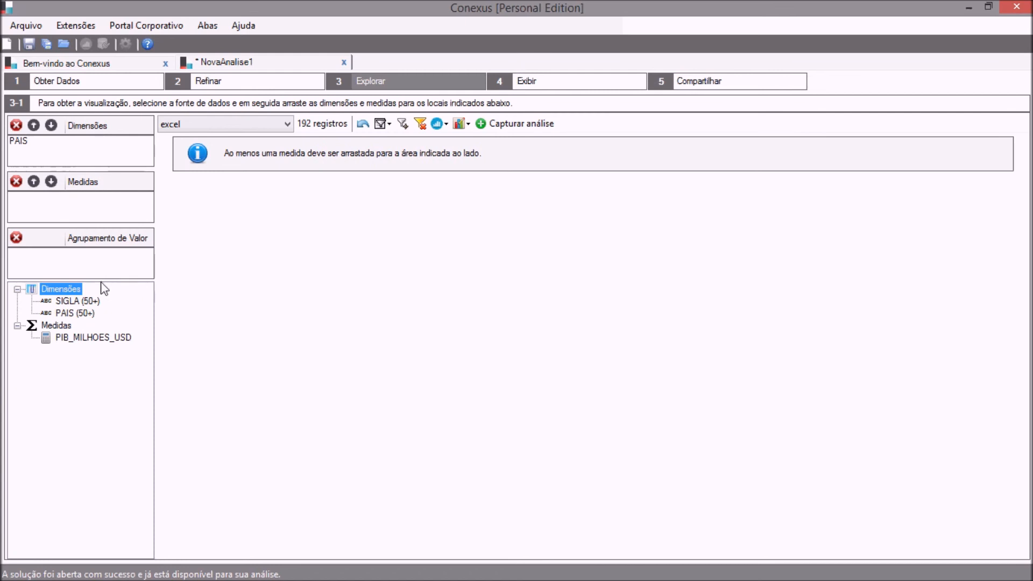
left_click_drag(110, 336, 98, 204)
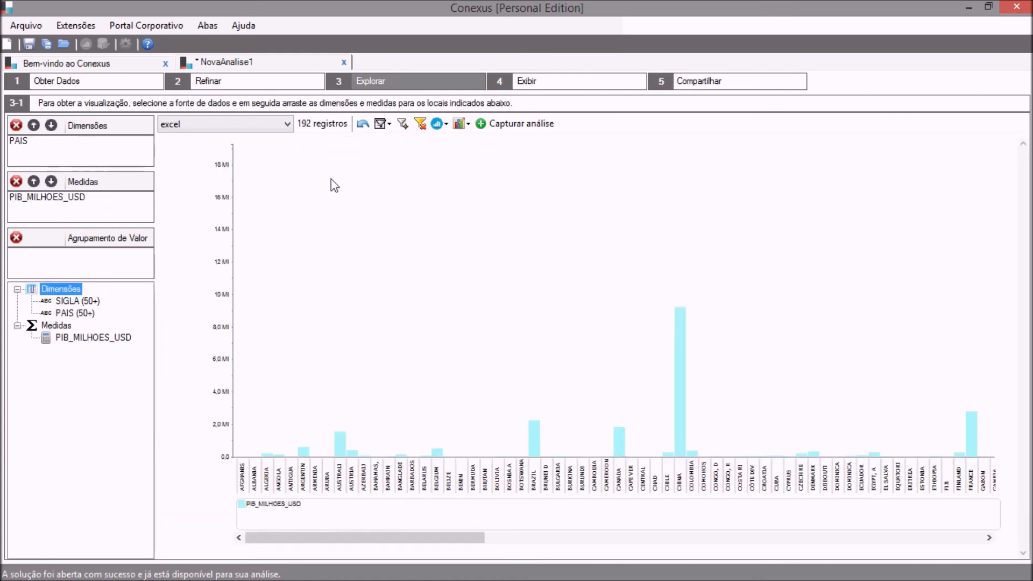
Step: Change the visualization of PIB_MILHOES_USD by PAIS to a bubble chart and inspect the value of the Brazil bubble
left_click(437, 125)
left_click(456, 157)
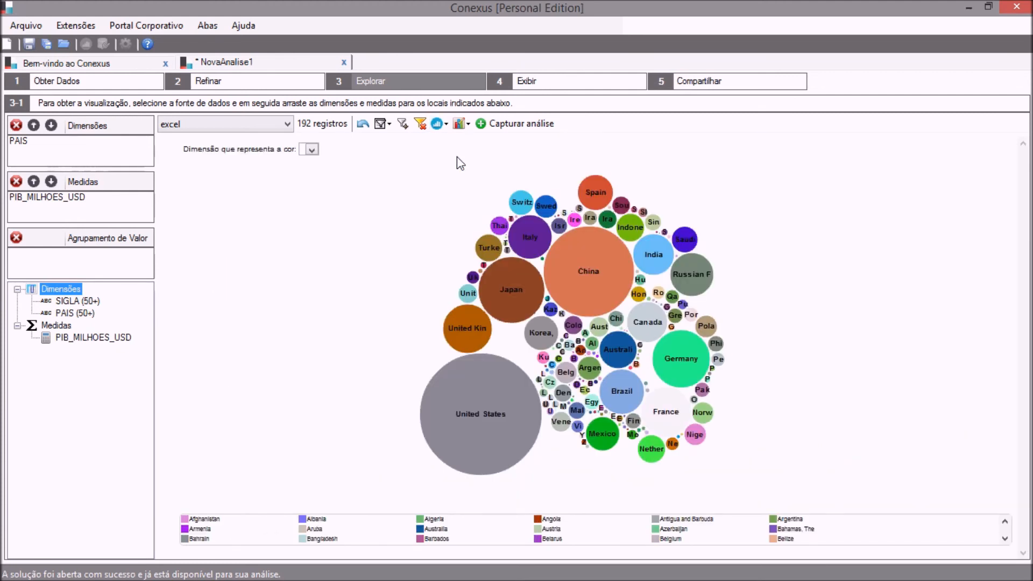
mouse_move(616, 384)
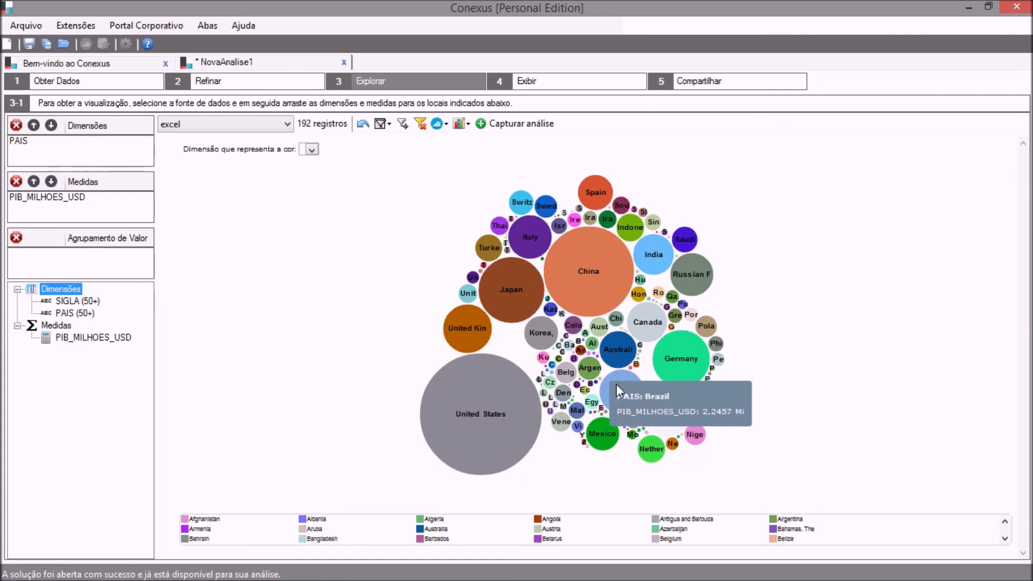